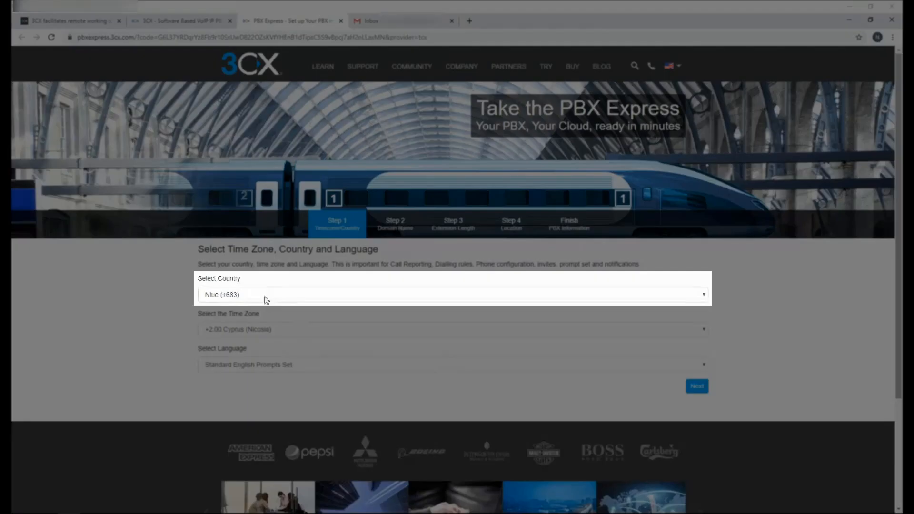
Set the country to Cyprus (+357) and the prompts to the Australian English set.
left_click(267, 297)
left_click(222, 394)
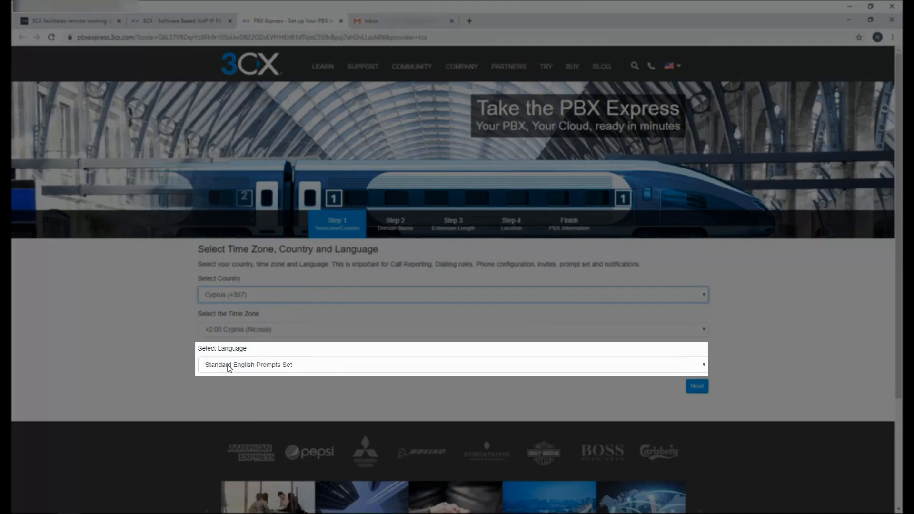
left_click(228, 368)
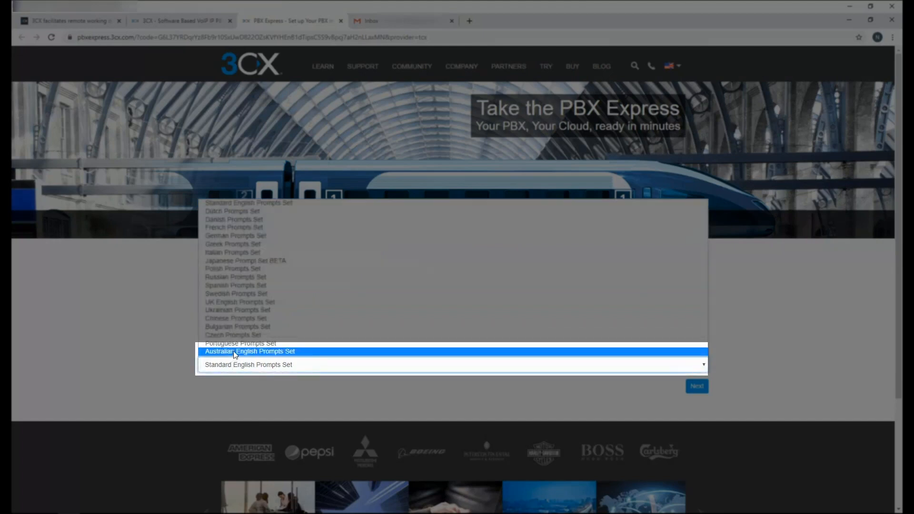
left_click(231, 348)
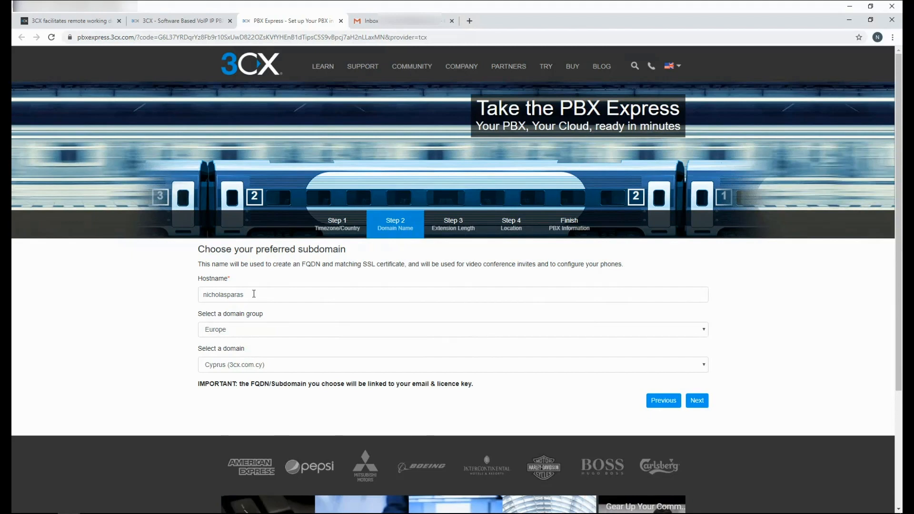
Replace the taken hostname with remotedemo and continue to the extension length step.
left_click(696, 403)
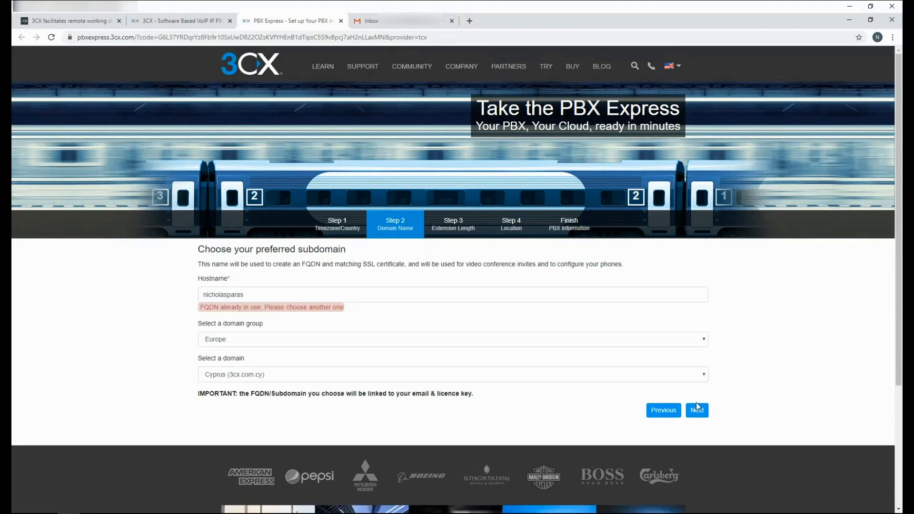
double_click(245, 296)
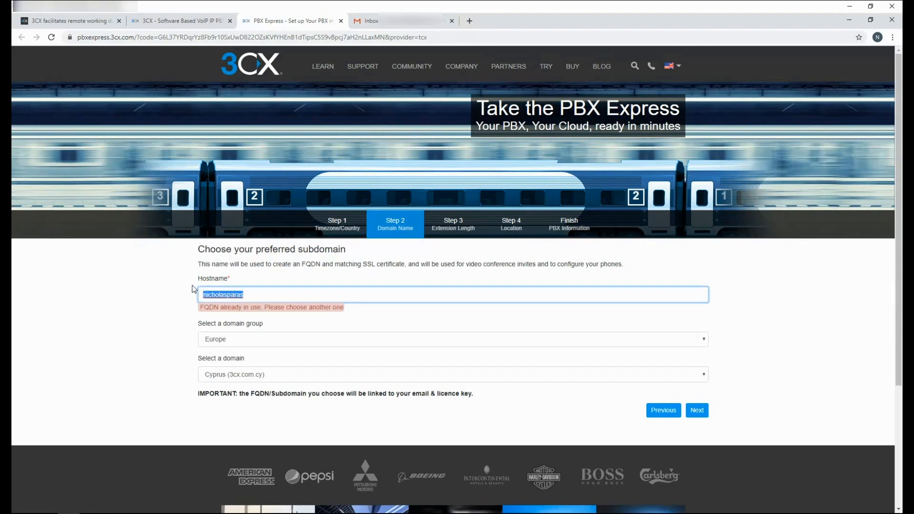
type("remotedemo")
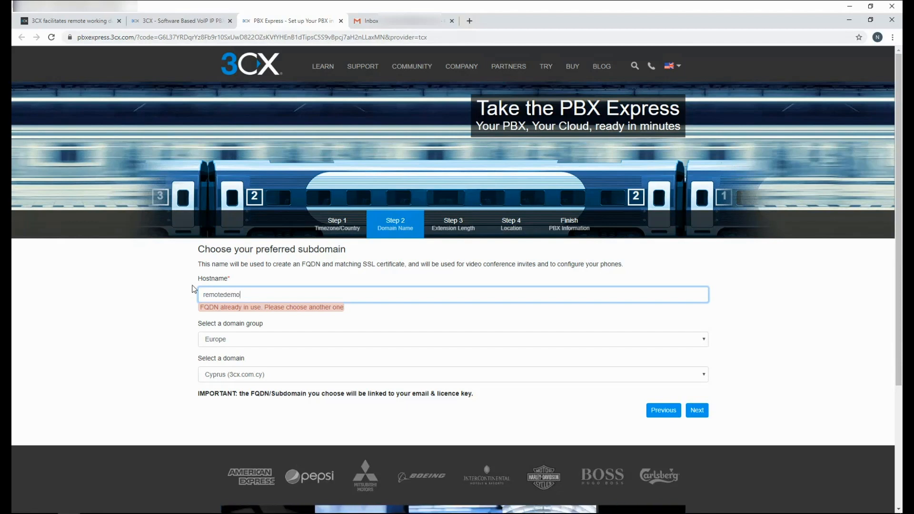
left_click(698, 410)
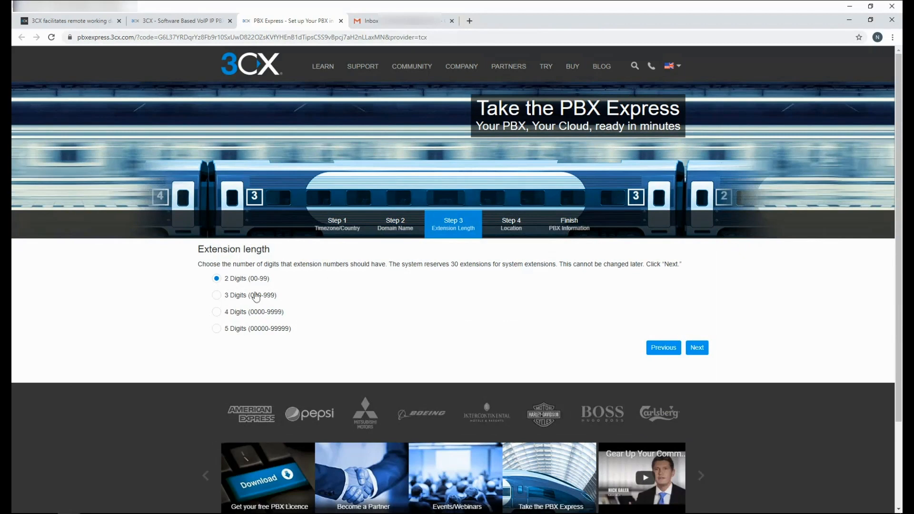
Choose 3-digit extensions and the Oregon region, then accept the licence to install the PBX.
left_click(216, 296)
left_click(704, 346)
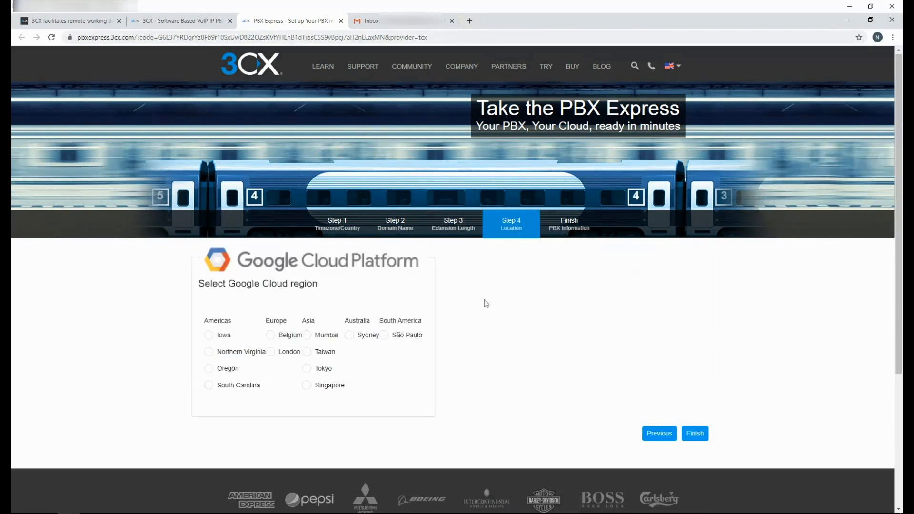
left_click(208, 368)
left_click(694, 435)
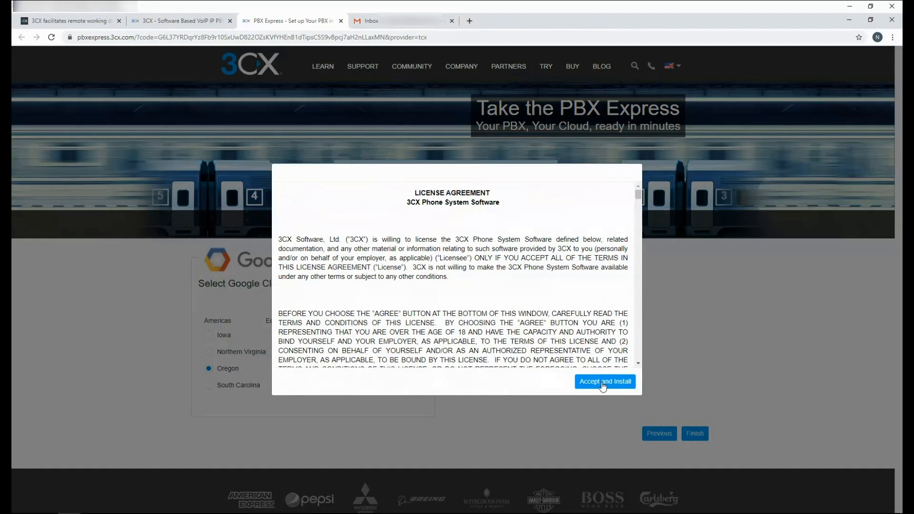
left_click(603, 384)
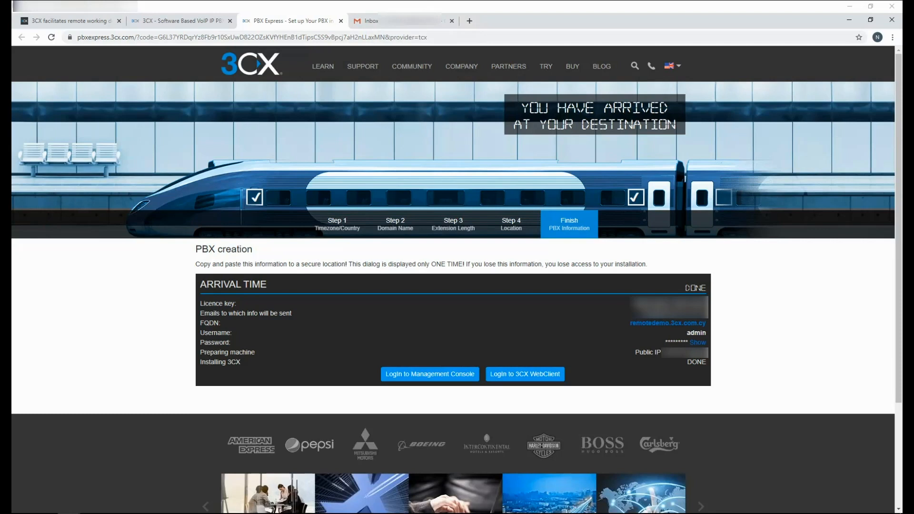
Log in to the Management Console as admin with the language set to English (UK).
left_click(430, 374)
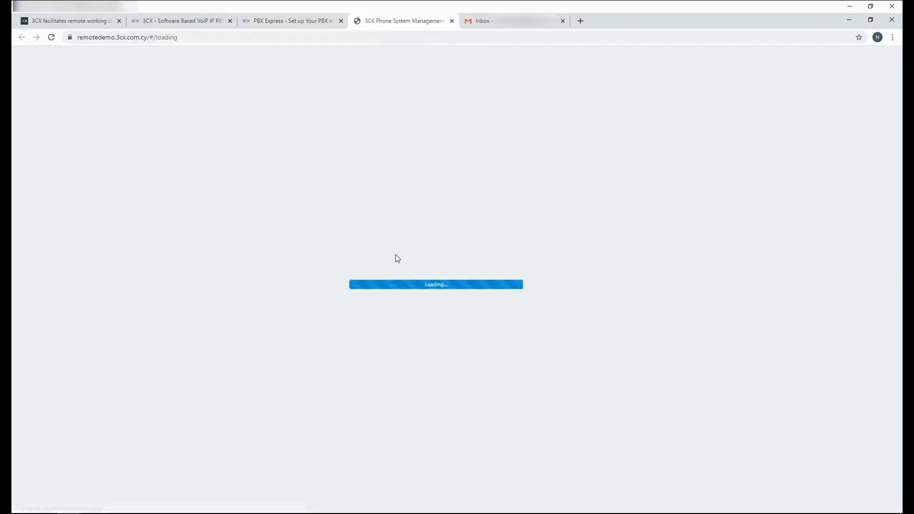
type("admin")
key("Tab")
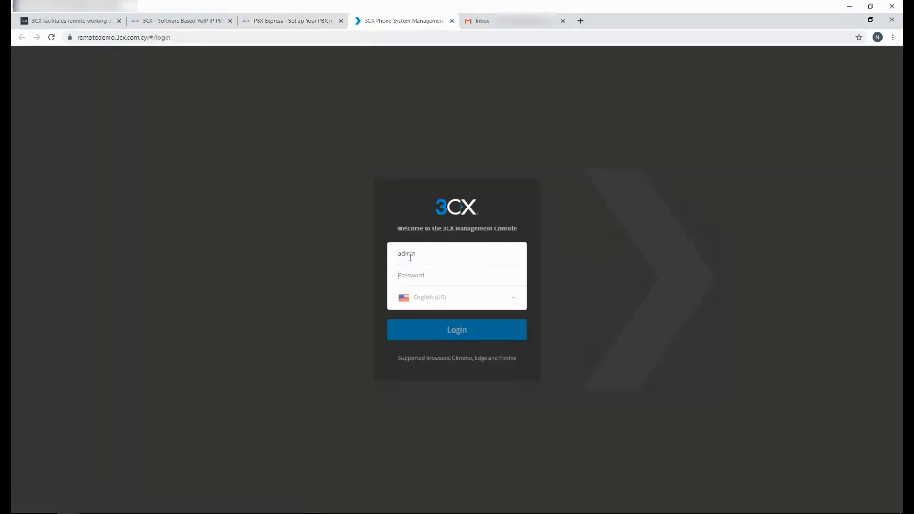
key("ctrl+v")
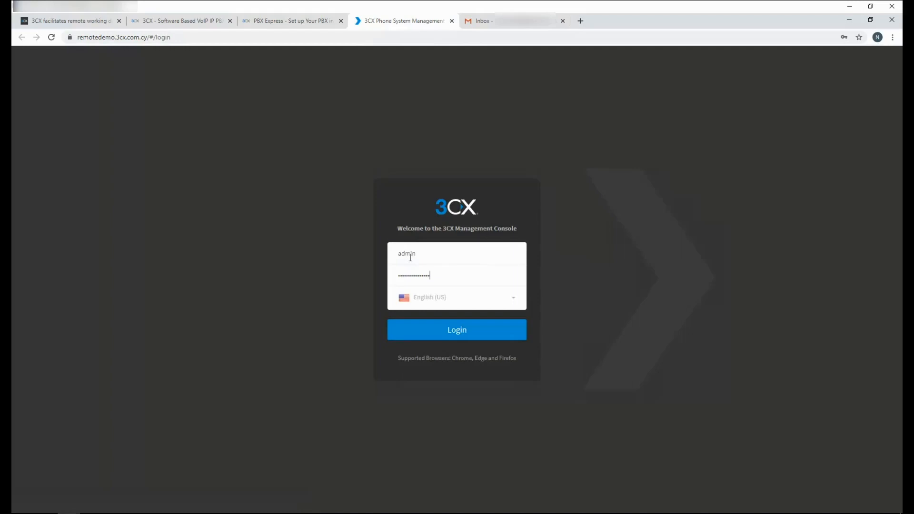
left_click(442, 299)
left_click(415, 333)
left_click(413, 336)
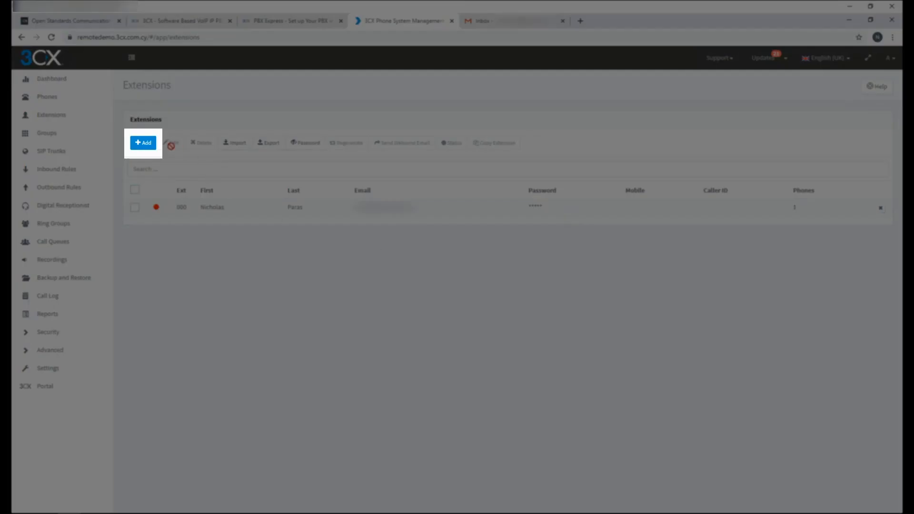
Add a new extension with first name Extension, last name User and the user's e-mail address.
left_click(149, 150)
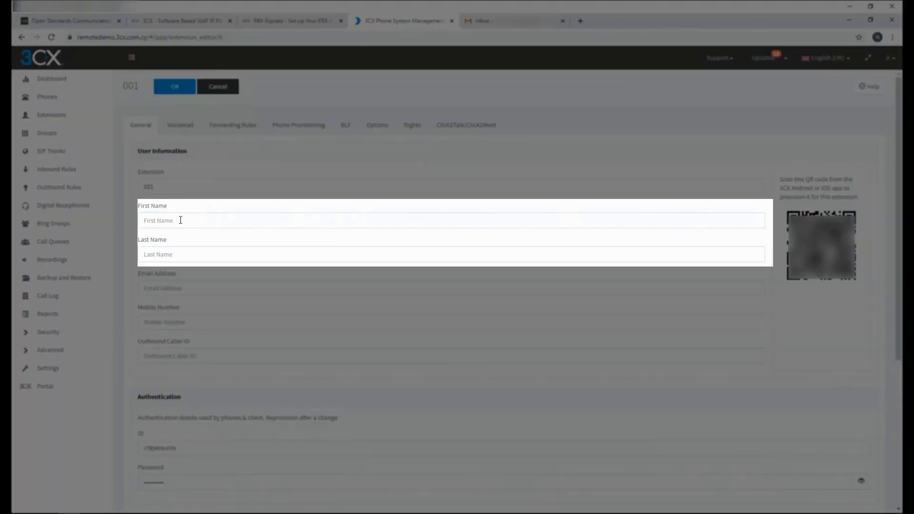
left_click(181, 220)
type("Extension")
key("Tab")
type("User")
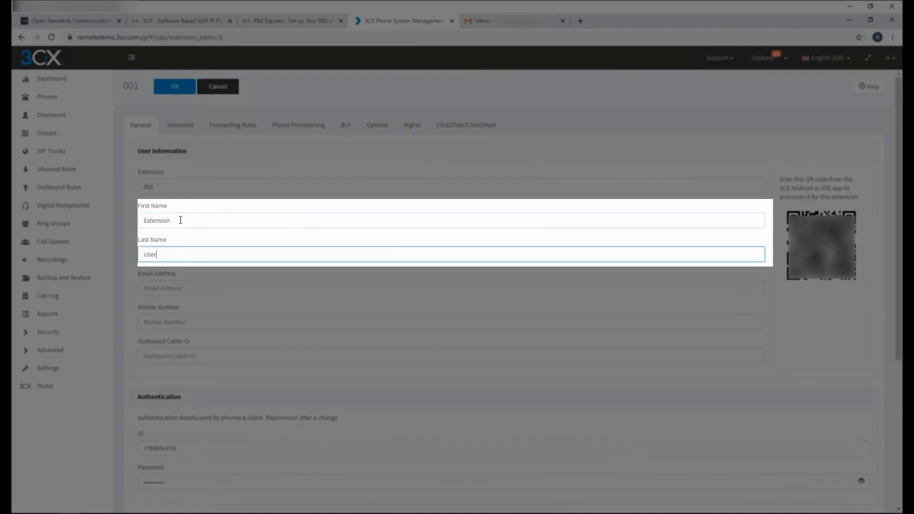
key("Tab")
key("ctrl+v")
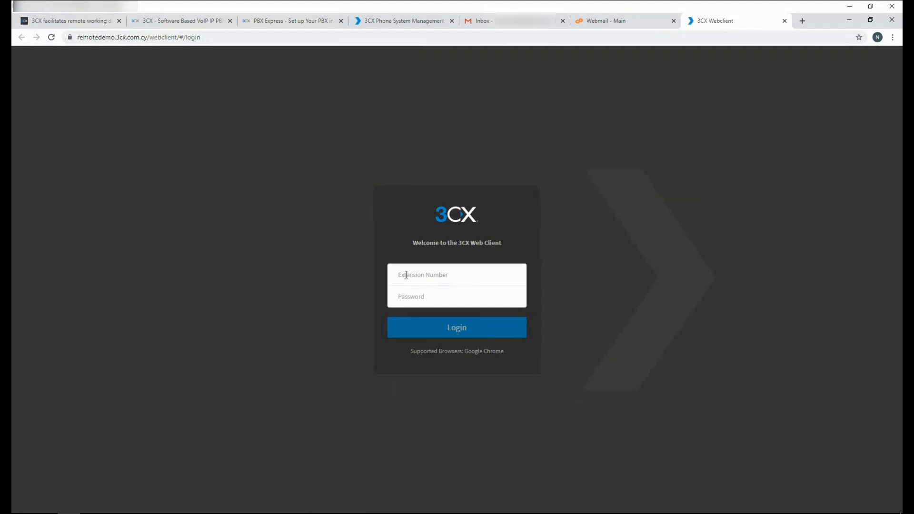
Sign in to the Web Client as extension 000.
left_click(405, 275)
type("000")
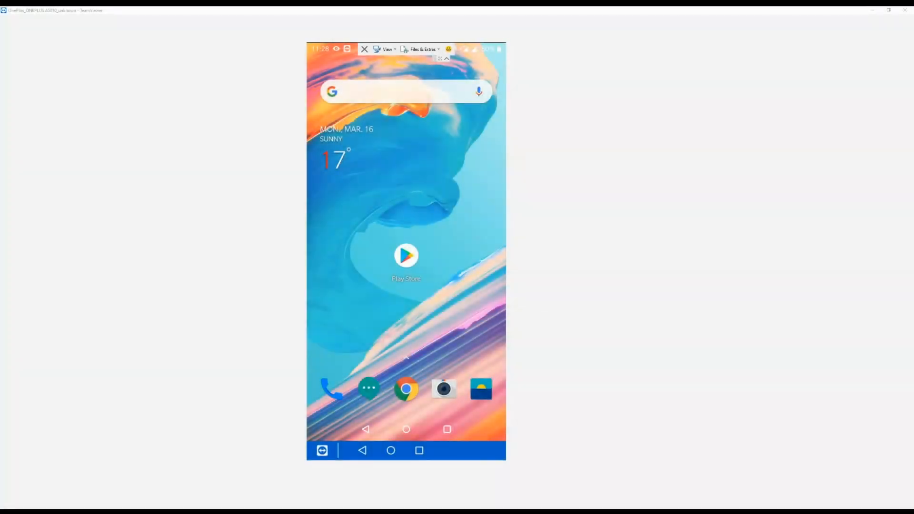
On the remote phone, find 3cx in Google Play, install the app and open it.
left_click(406, 256)
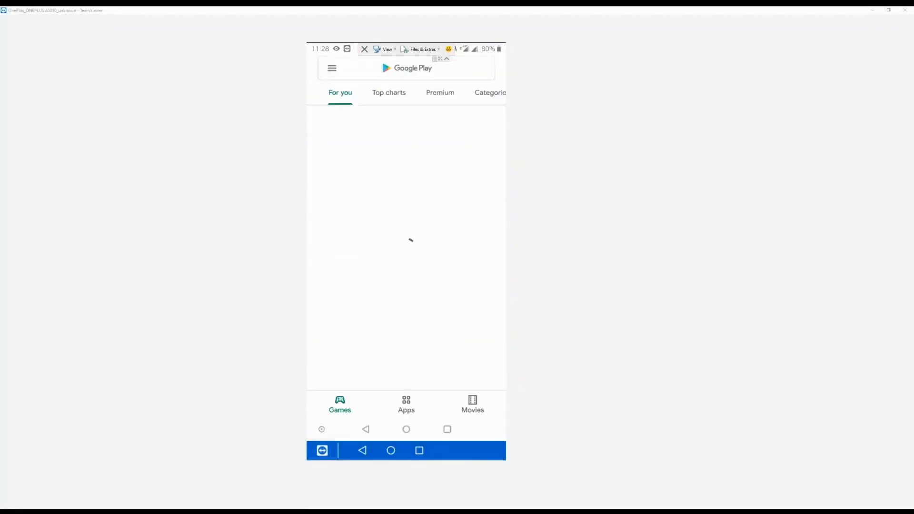
left_click(396, 68)
type("3cx")
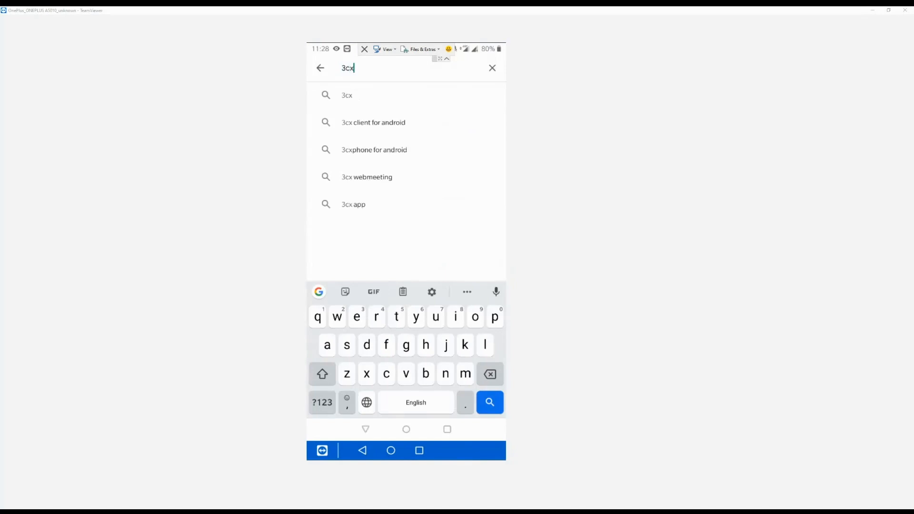
key("Return")
left_click(477, 101)
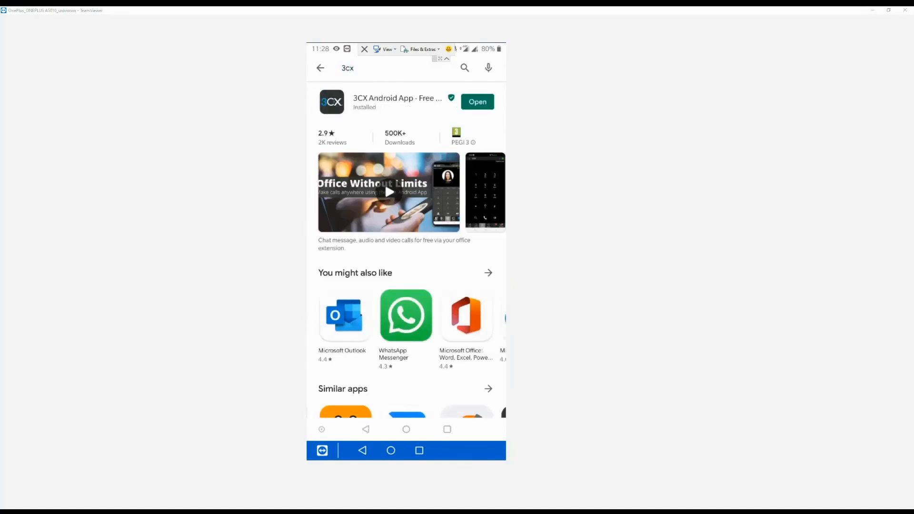
left_click(476, 101)
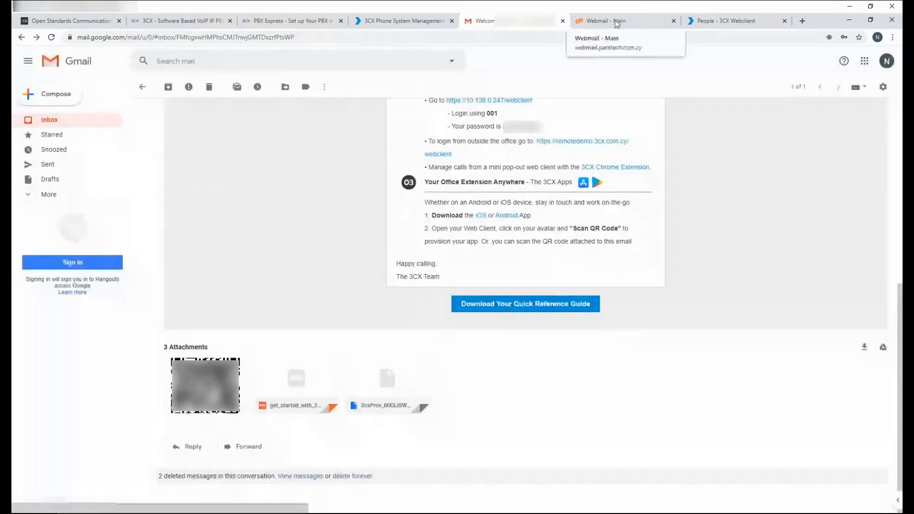
Check the 3CX welcome e-mail, then display the extension's provisioning QR code in the Web Client.
left_click(617, 23)
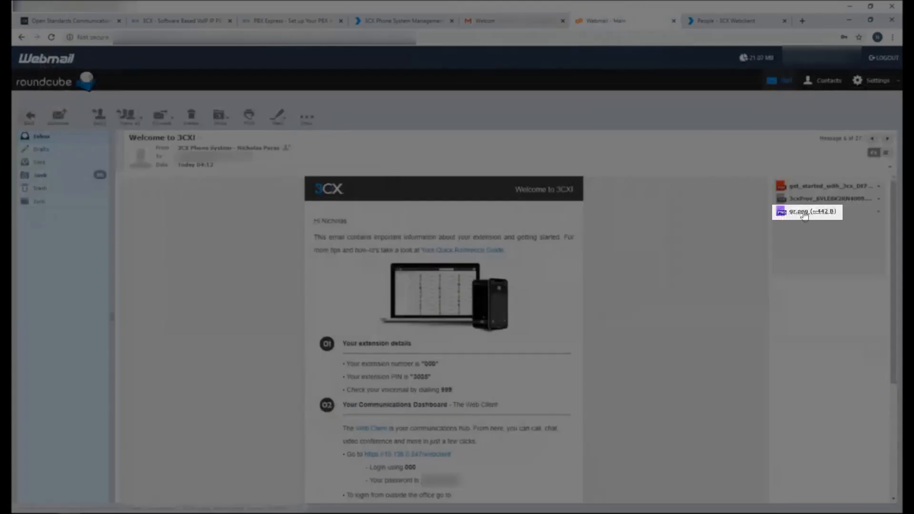
left_click(718, 22)
left_click(48, 256)
left_click(140, 172)
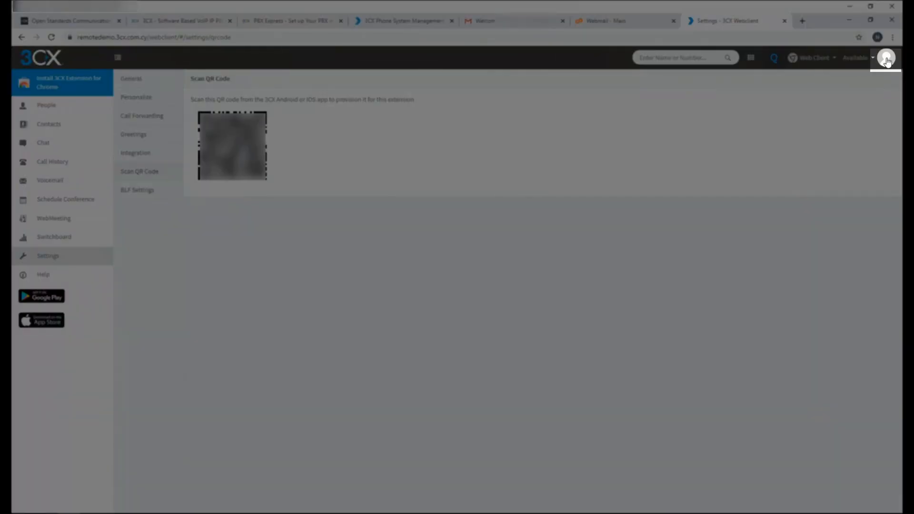
left_click(887, 60)
left_click(842, 154)
left_click(508, 211)
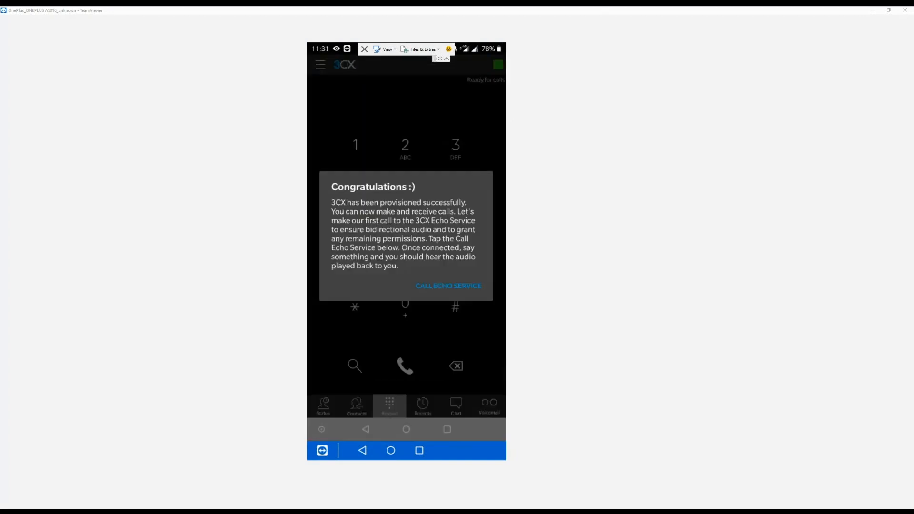
Start an Echo Service test call and allow the app's phone-call and audio-recording permissions.
left_click(448, 286)
left_click(449, 261)
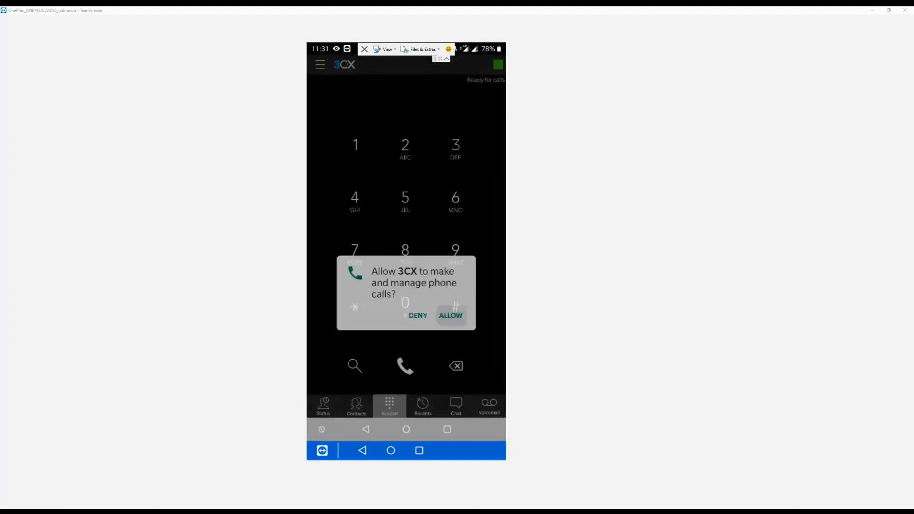
left_click(450, 253)
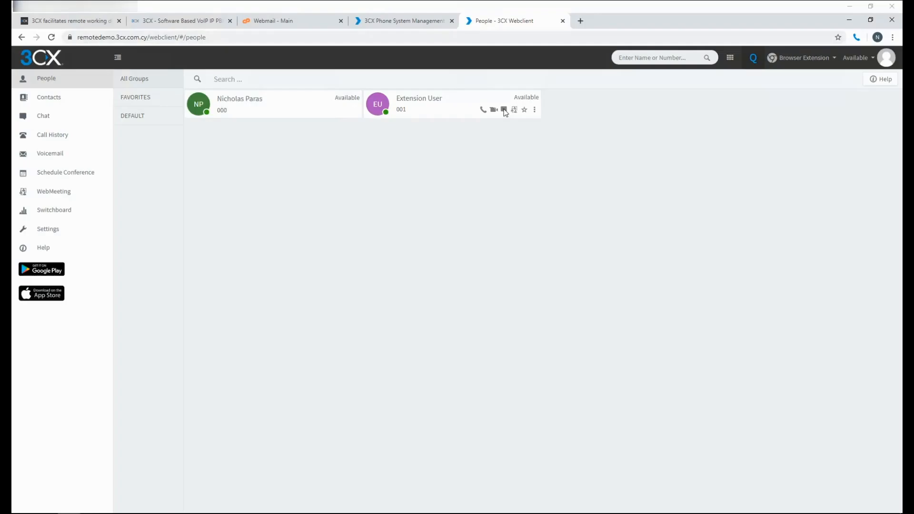
Open a chat with Extension User and send the message 'Hello thow are you?'.
left_click(504, 111)
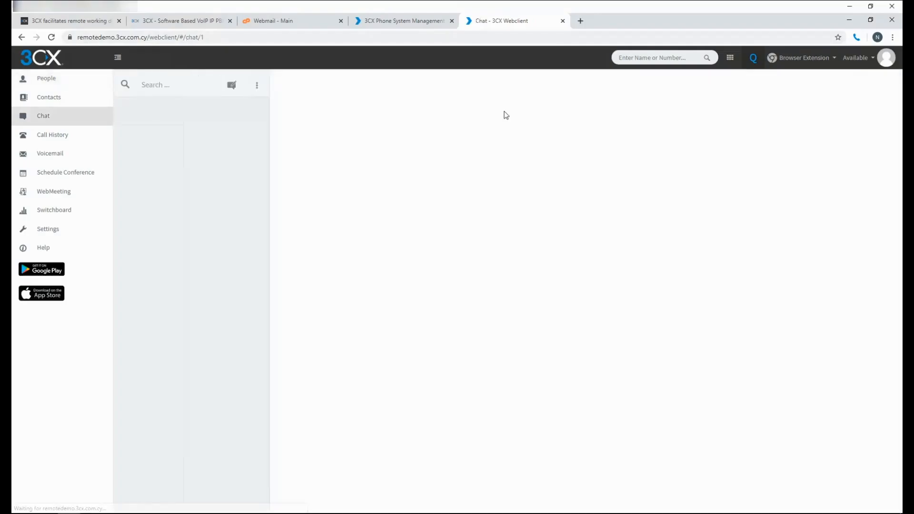
left_click(232, 86)
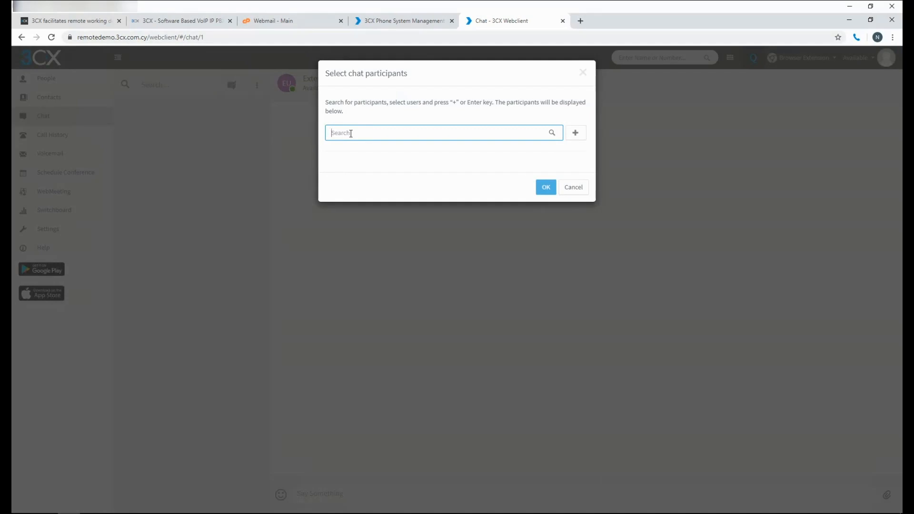
left_click(573, 188)
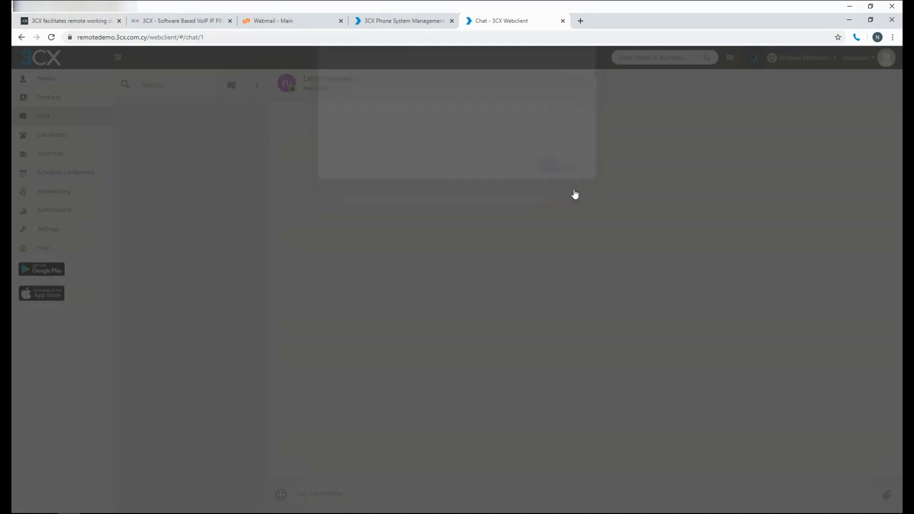
left_click(314, 495)
type("Hello th")
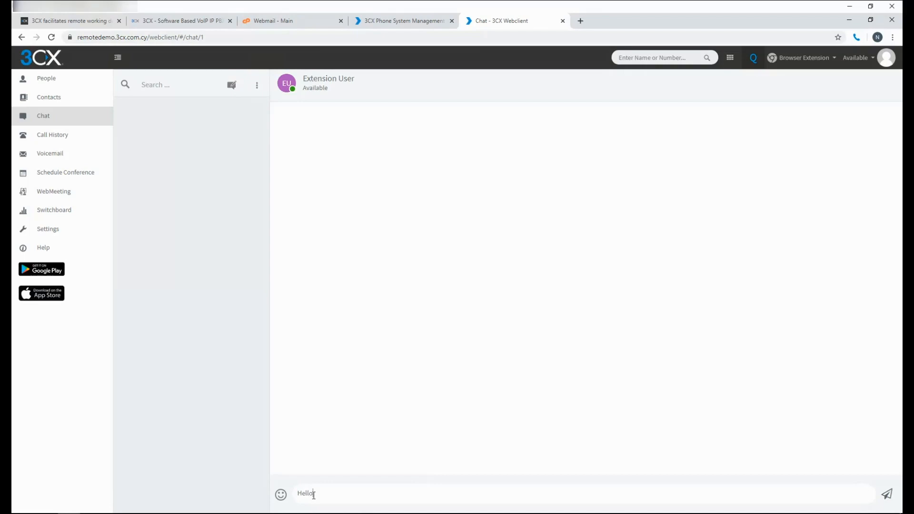
type("ow are you?")
key("Return")
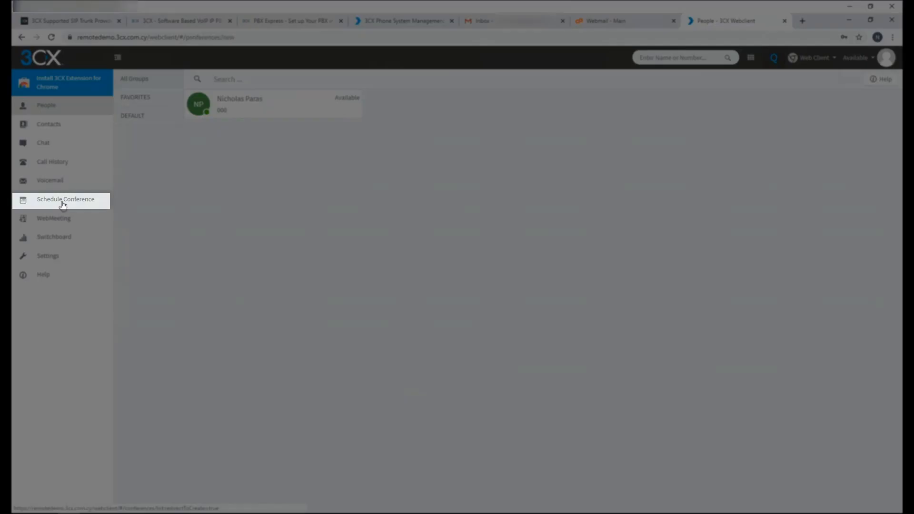
Set up a video conference starting now with subject 'Demo Webmeeting' and participant notes.
left_click(62, 200)
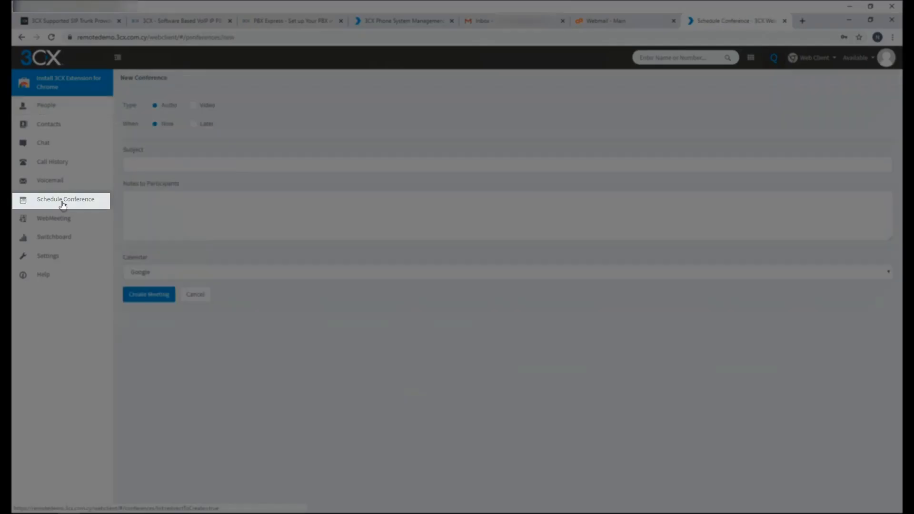
left_click(193, 106)
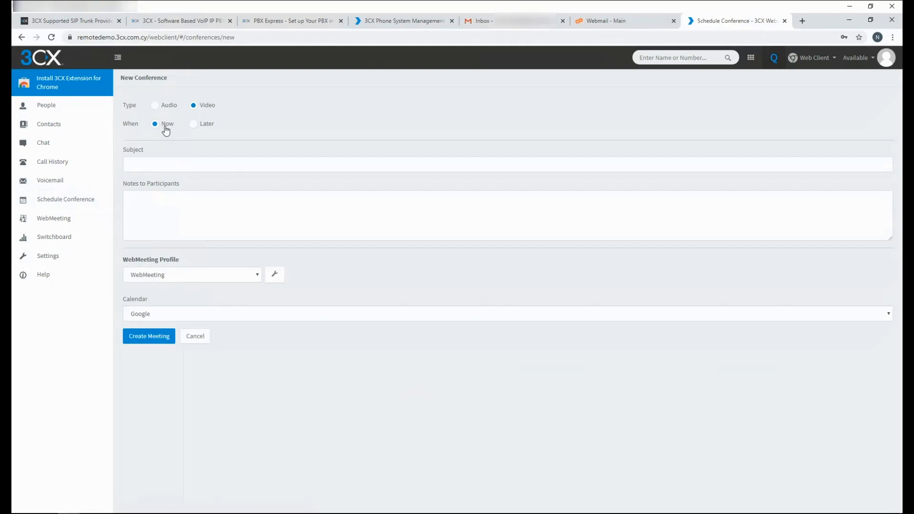
left_click(194, 124)
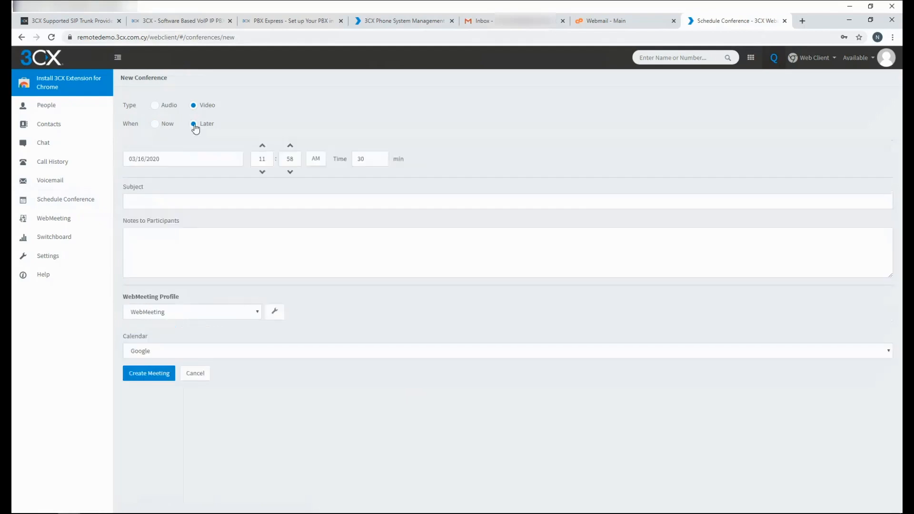
left_click(155, 125)
left_click(179, 165)
type("Demo Webmeeting")
left_click(188, 202)
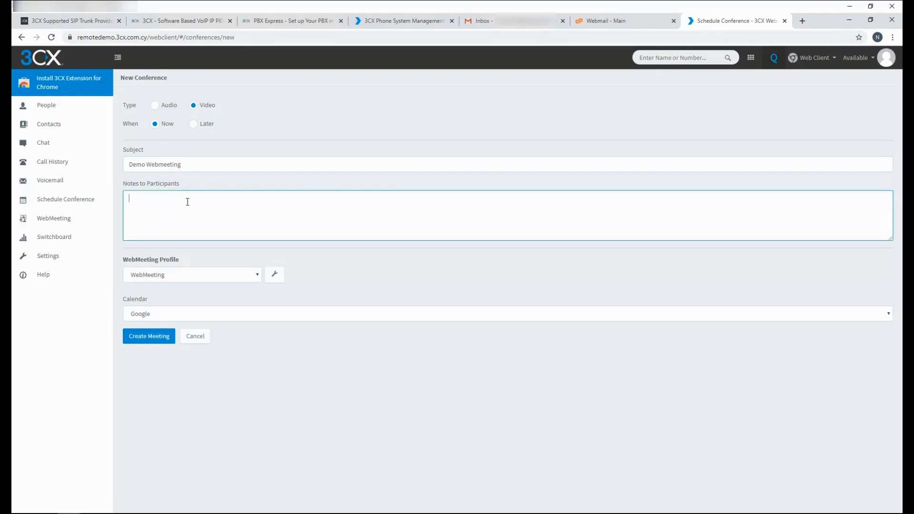
type("This is a test")
Choose the Webinar (Classroom) profile, add one participant by e-mail, and create the meeting.
left_click(247, 275)
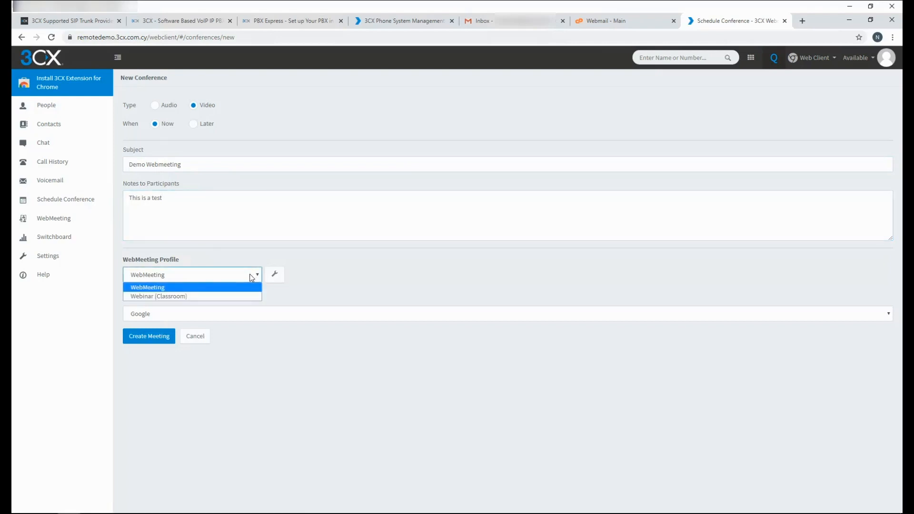
left_click(177, 297)
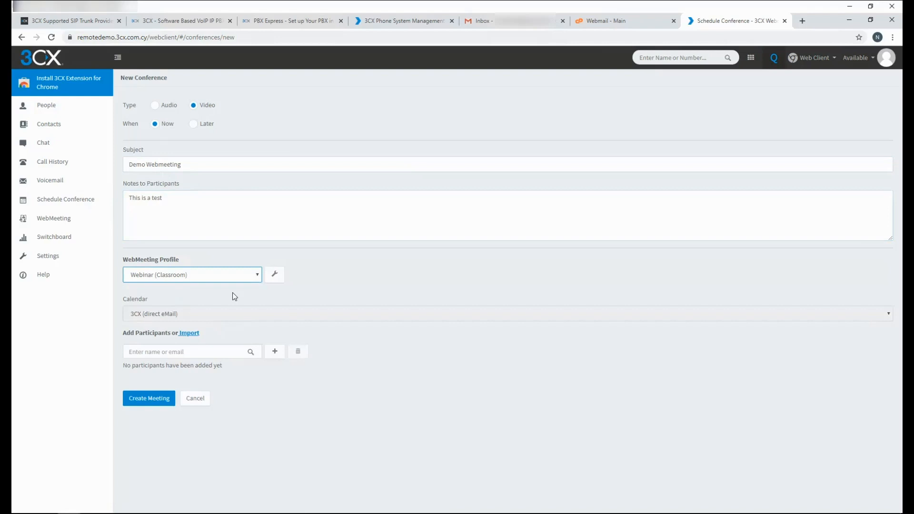
left_click(227, 352)
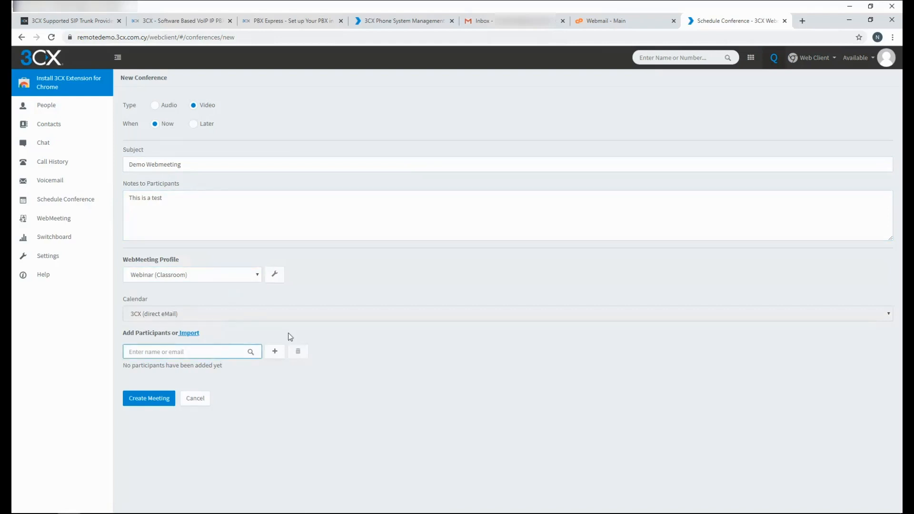
key("ctrl+v")
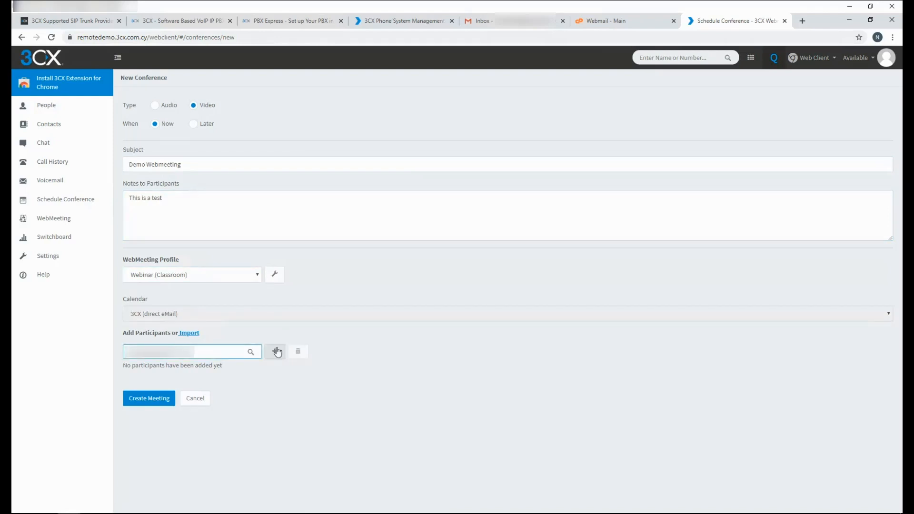
left_click(274, 353)
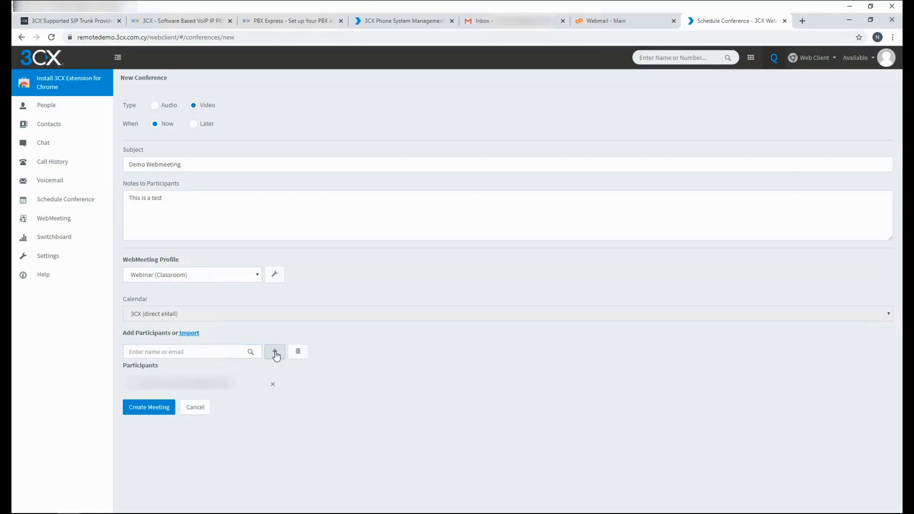
left_click(144, 408)
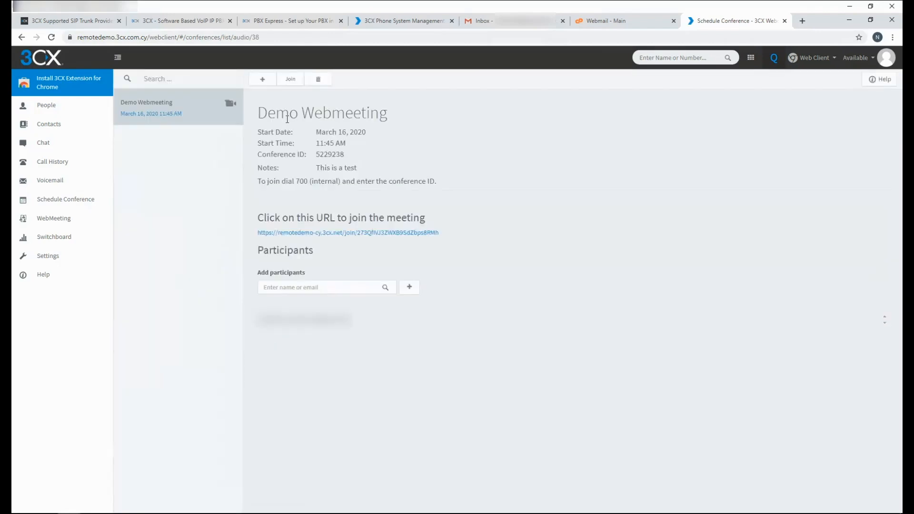
Join the Demo Webmeeting, accepting the privacy policy and logging into the meeting room.
left_click(291, 80)
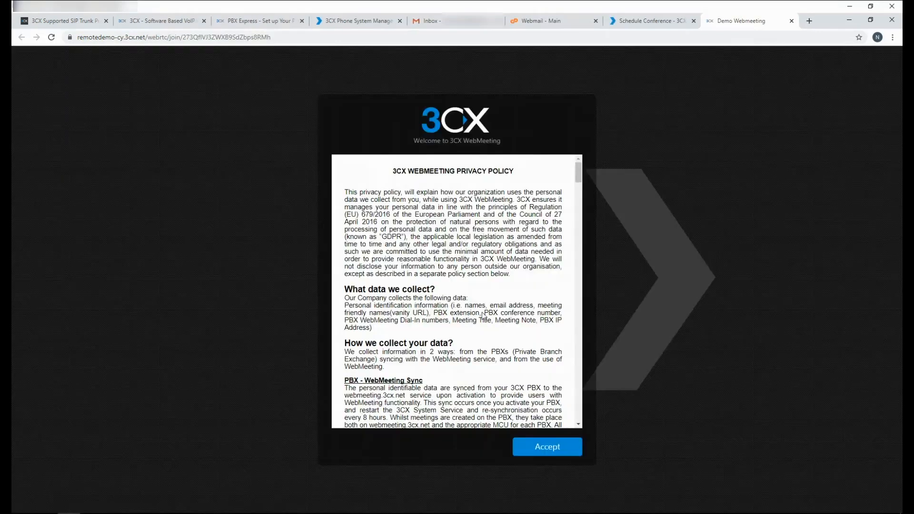
left_click(555, 446)
left_click(486, 313)
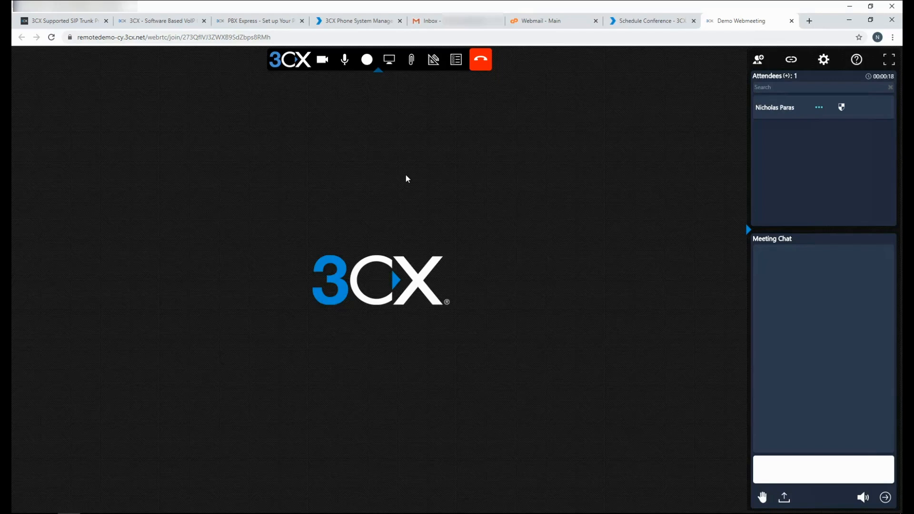
Cancel the empty Shared Documents Repository, then dismiss the Whiteboard Templates without choosing a template.
left_click(411, 60)
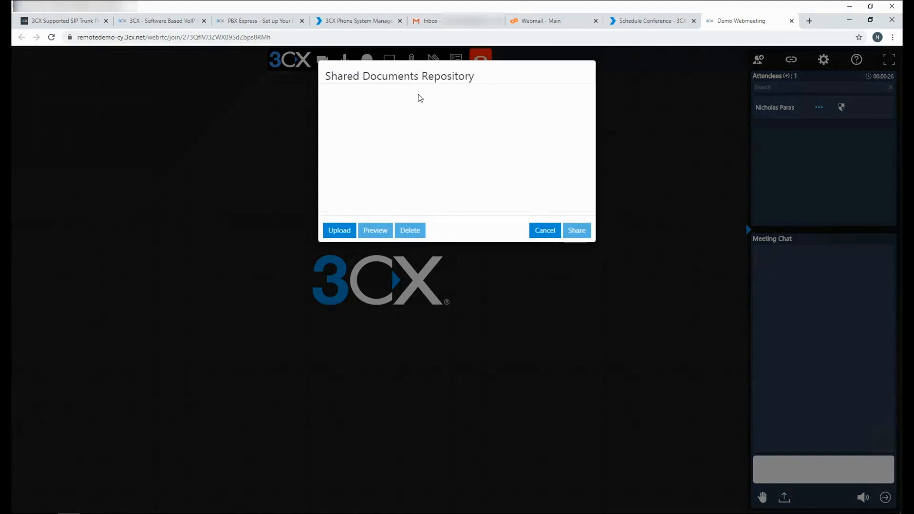
left_click(545, 230)
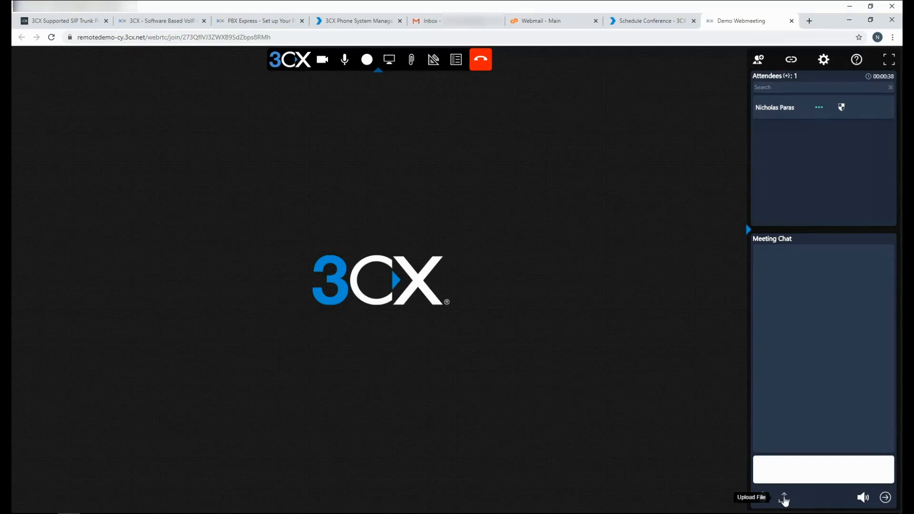
left_click(433, 60)
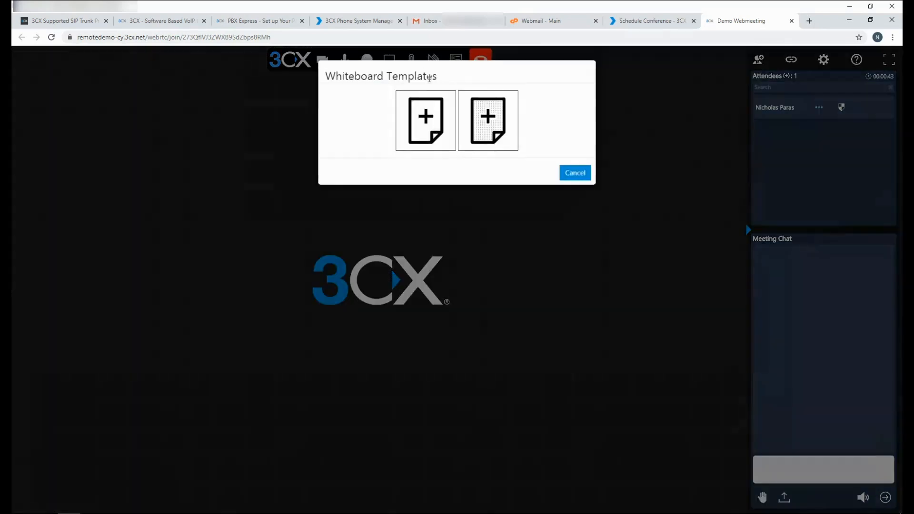
left_click(580, 176)
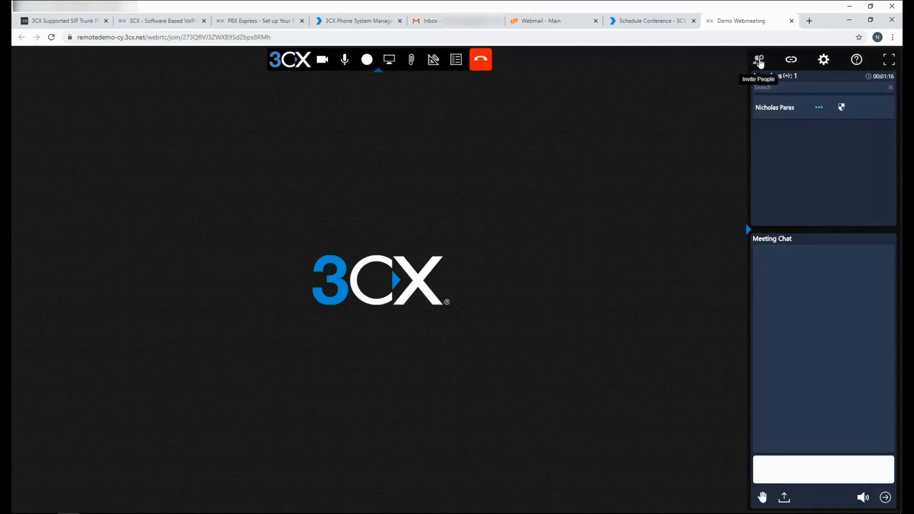
Cancel the Invite People dialog, then view 3CX's Supported SIP Trunks list on 3cx.com.
left_click(760, 61)
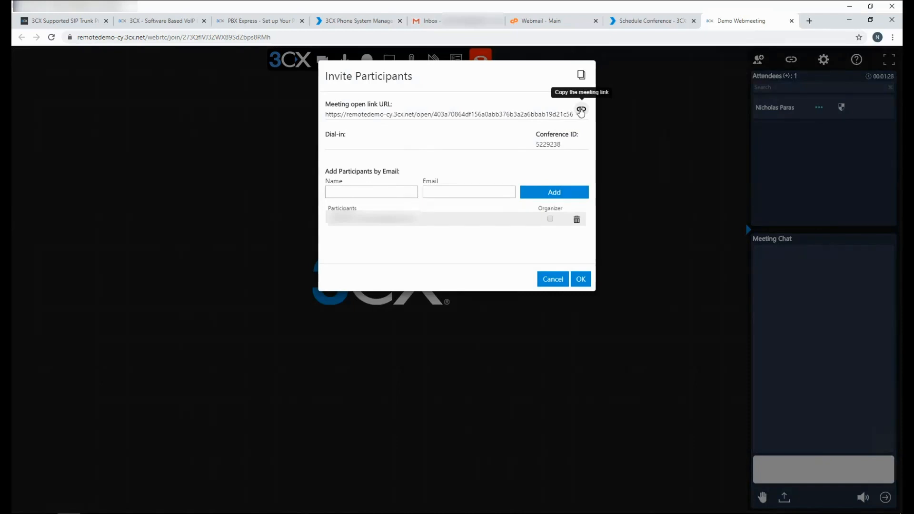
left_click(549, 279)
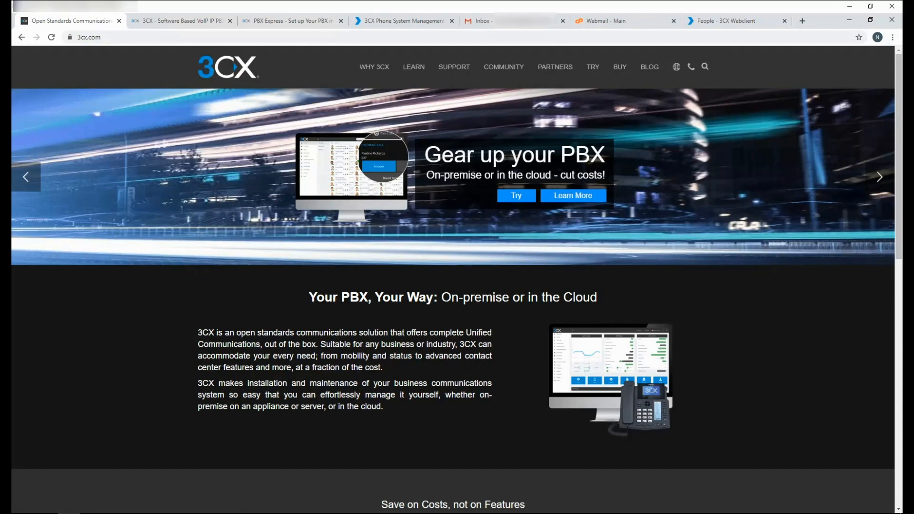
mouse_move(453, 67)
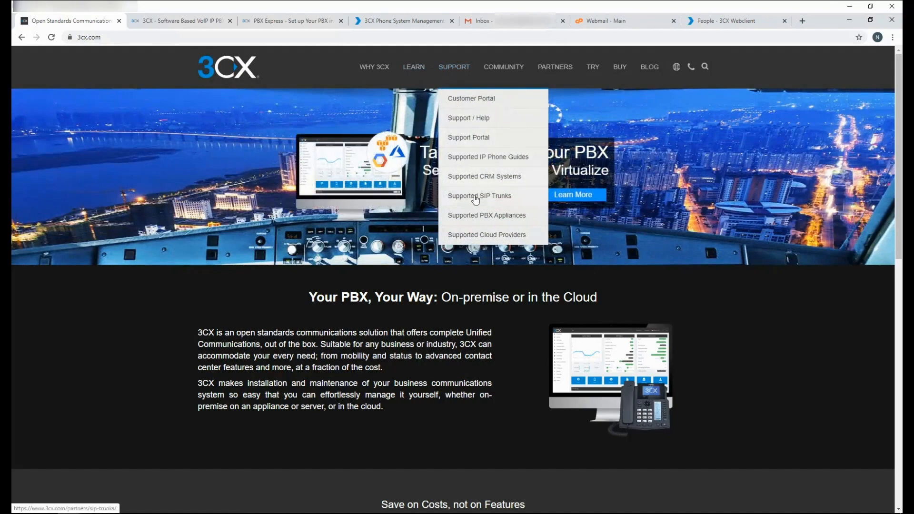
left_click(475, 199)
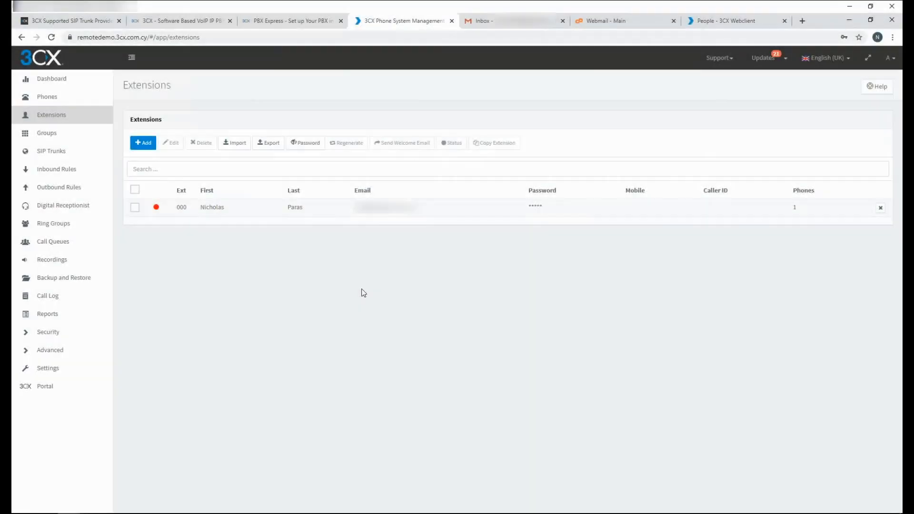
Add a US CallCentric SIP trunk with its authentication ID and password, and save it.
left_click(39, 153)
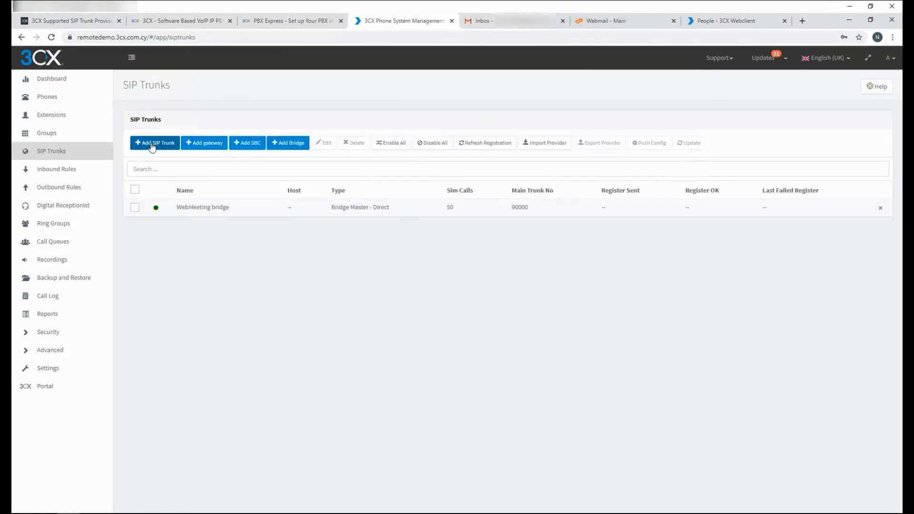
left_click(152, 145)
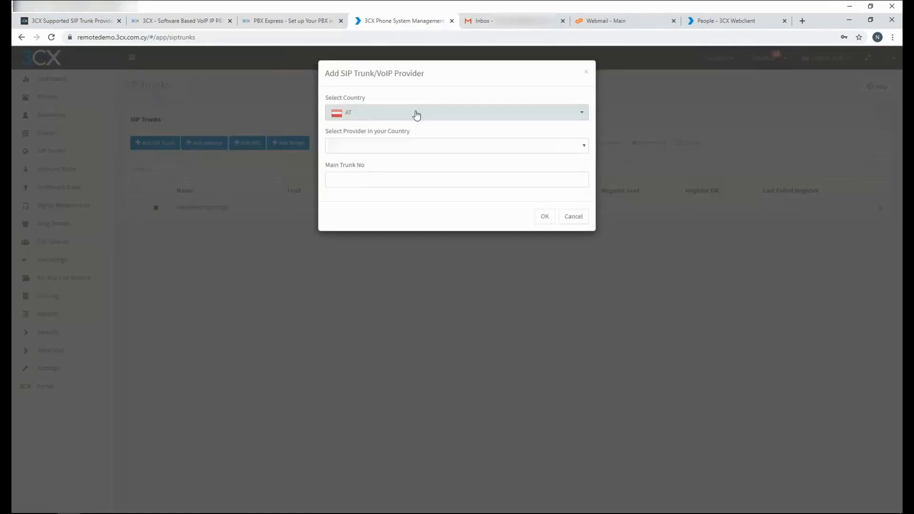
left_click(398, 152)
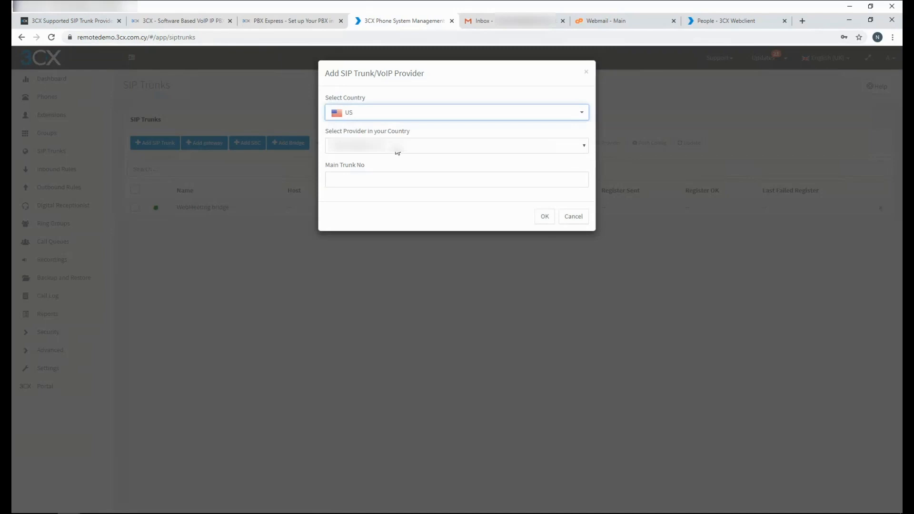
left_click(364, 182)
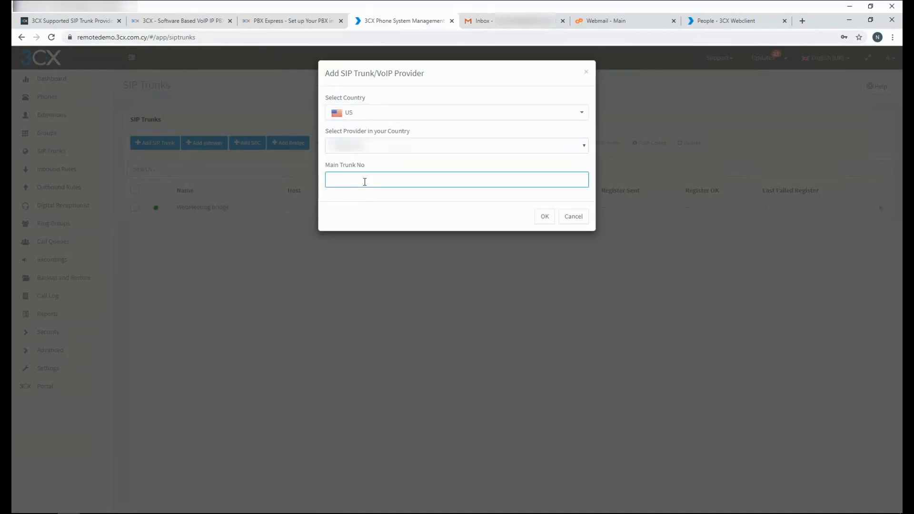
key("Return")
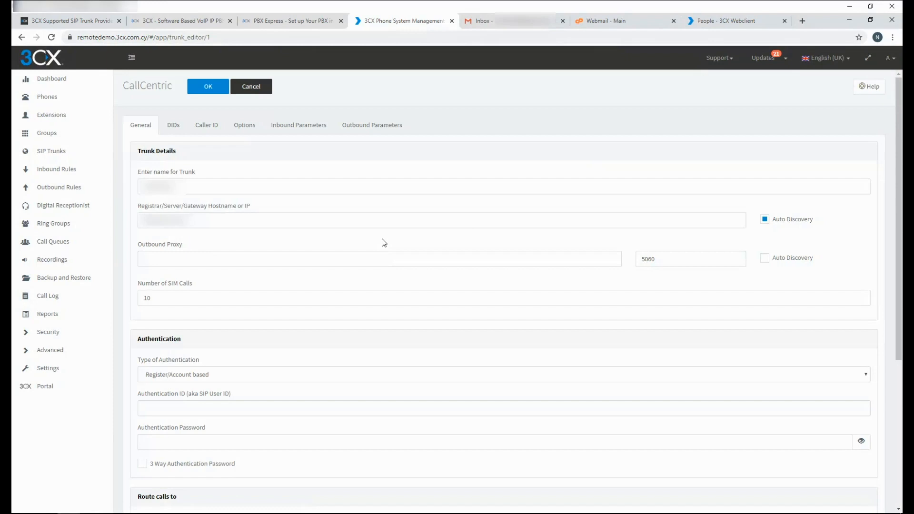
key("ctrl+v")
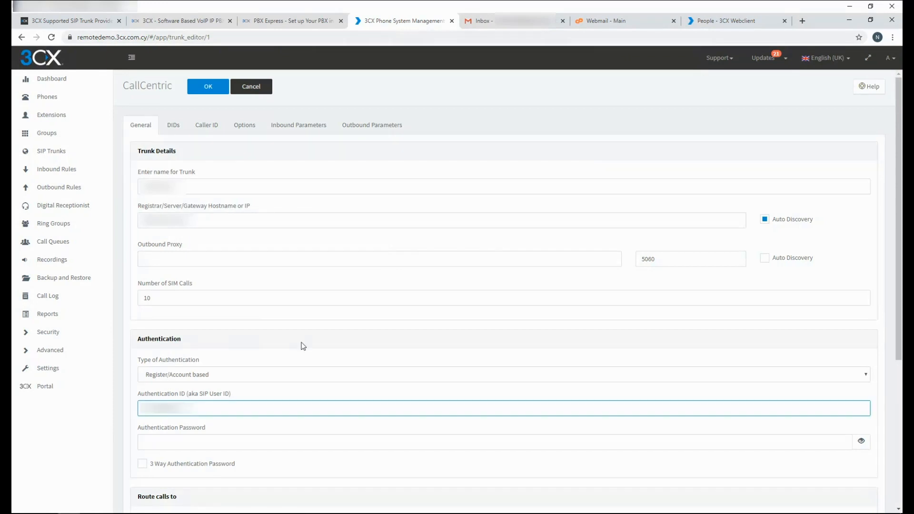
left_click(207, 444)
key("ctrl+v")
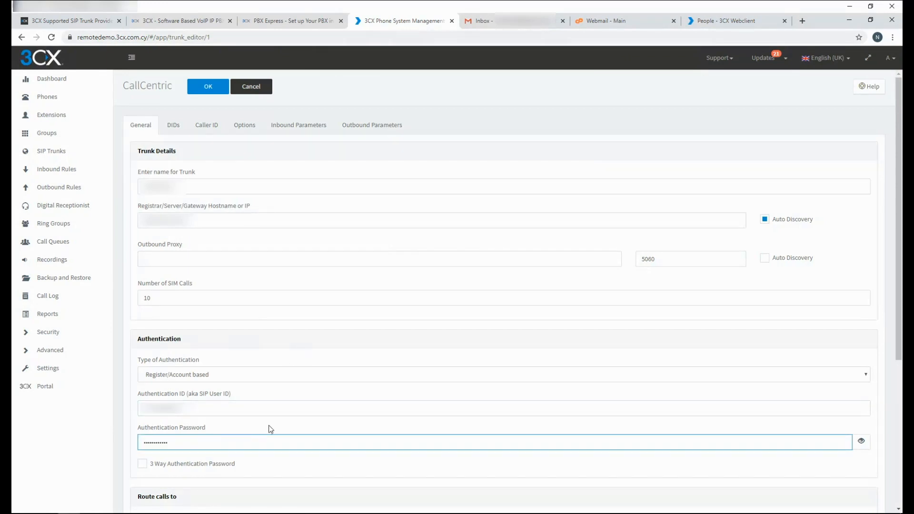
left_click(227, 88)
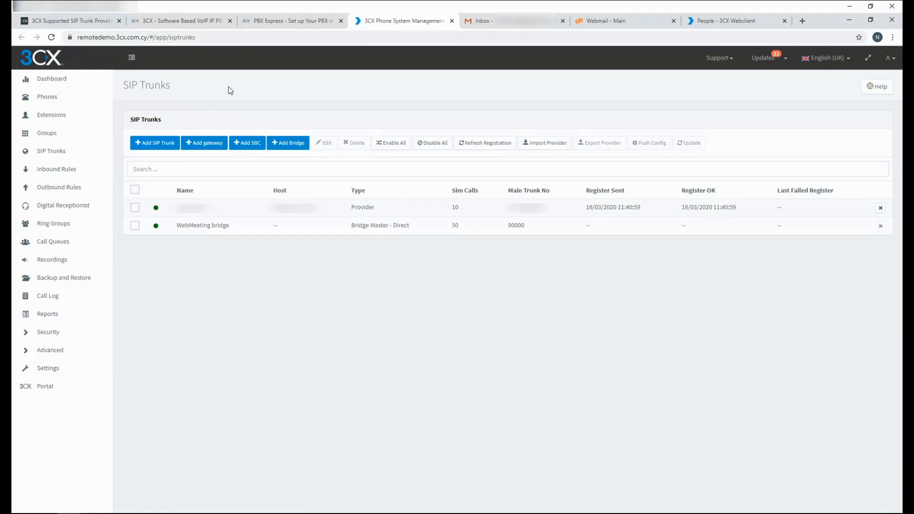
Create the Outgoing Calls outbound rule with prefix +,0-9, routing Route 1 through the CallCentric trunk.
left_click(63, 189)
left_click(144, 143)
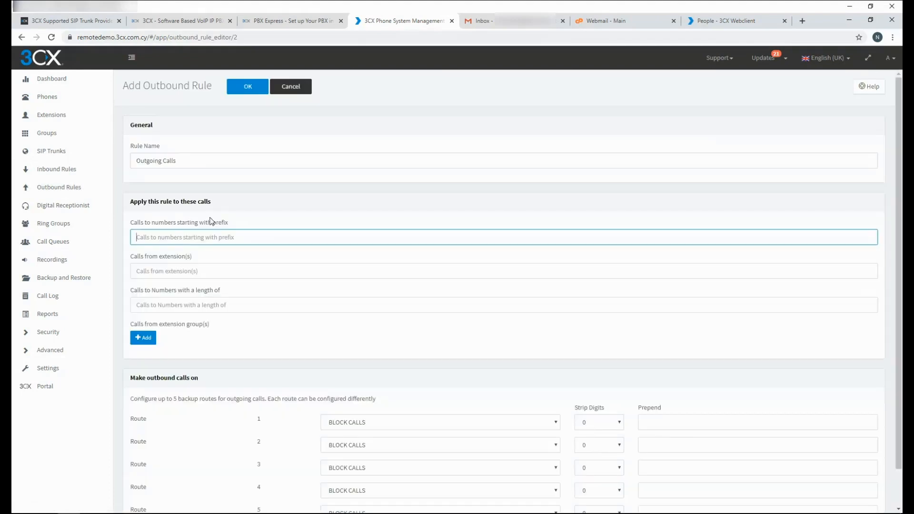
left_click(335, 422)
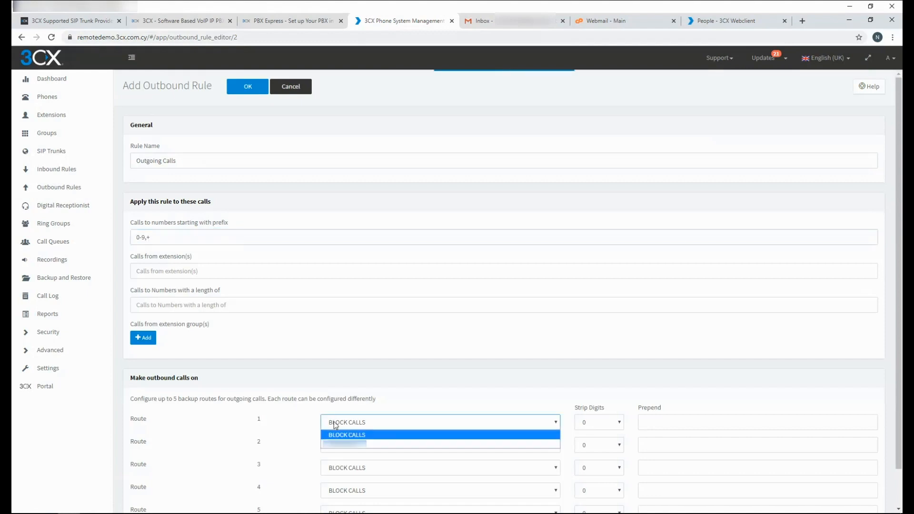
left_click(336, 443)
left_click(248, 87)
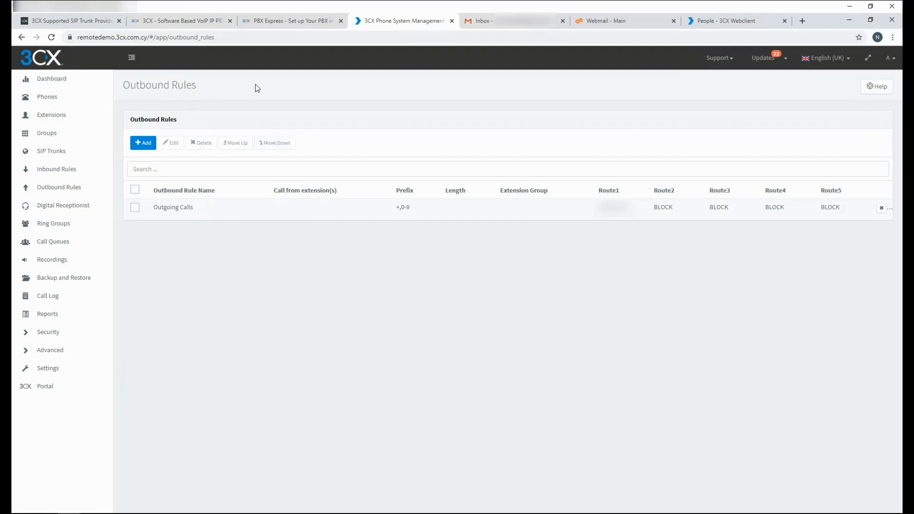
Save Security Settings with Europe kept as the allowed region under Allowed Country Codes.
left_click(28, 336)
left_click(52, 369)
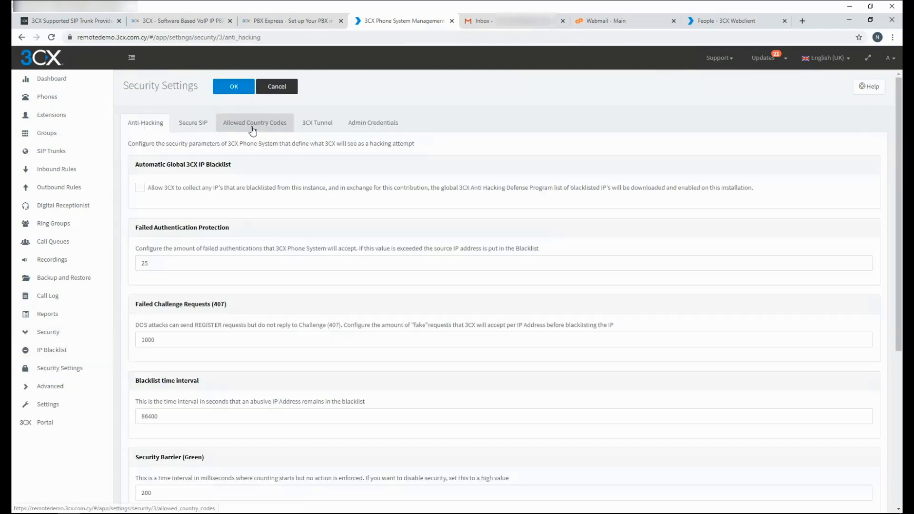
left_click(252, 126)
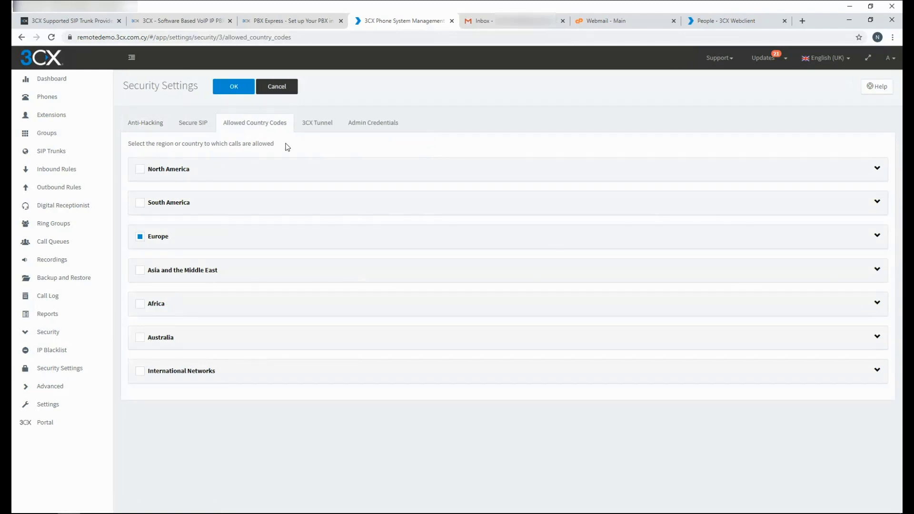
left_click(233, 86)
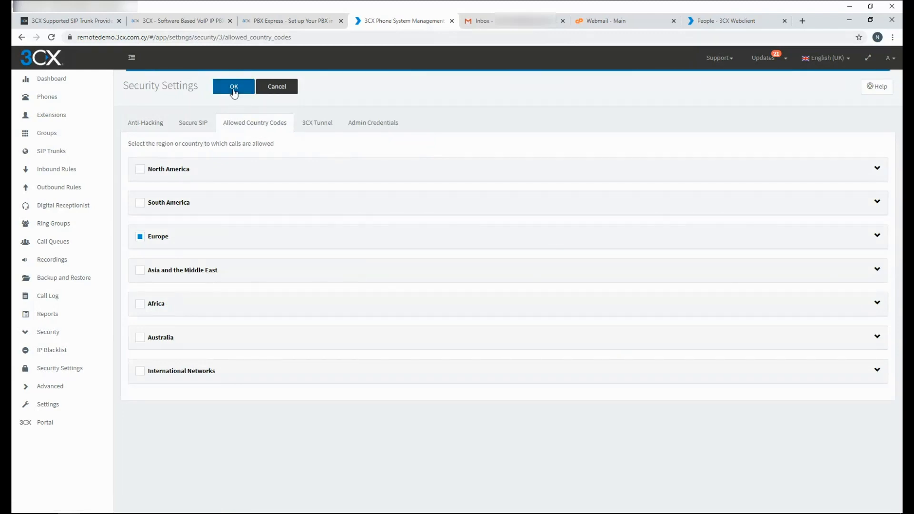